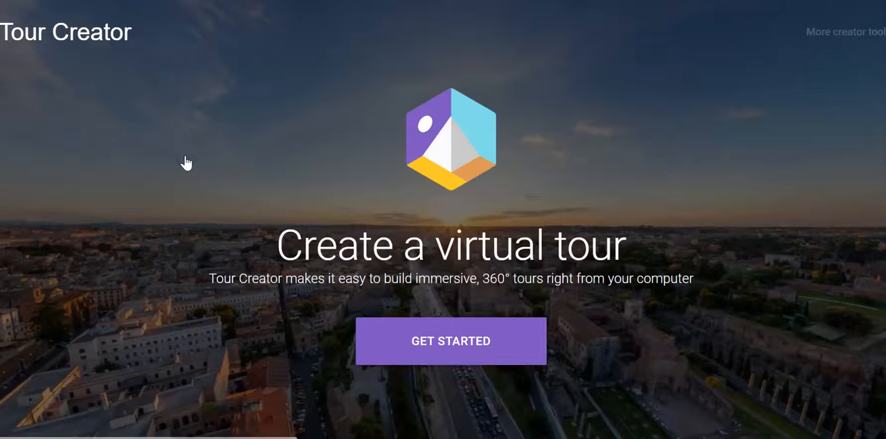
- Create a new virtual tour titled "Forests"
left_click(447, 338)
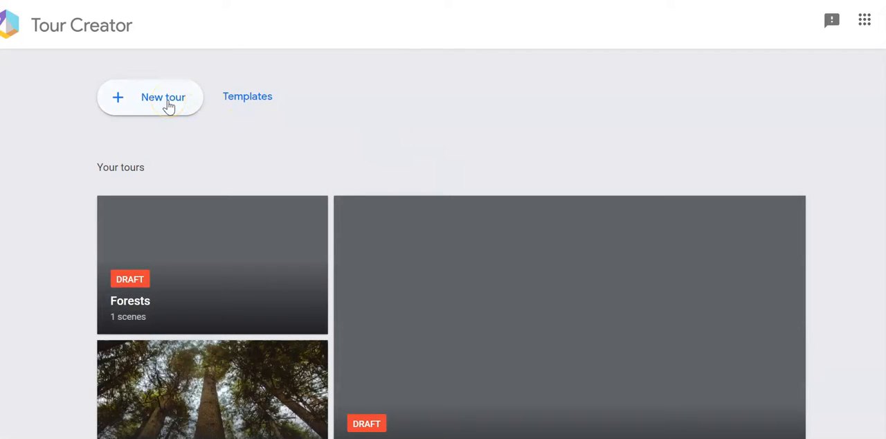
left_click(163, 98)
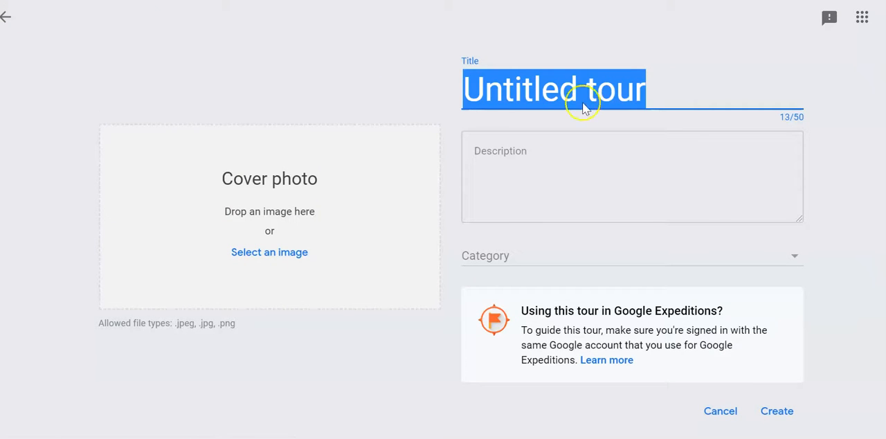
left_click(637, 90)
left_click_drag(643, 90, 471, 101)
type("Forests")
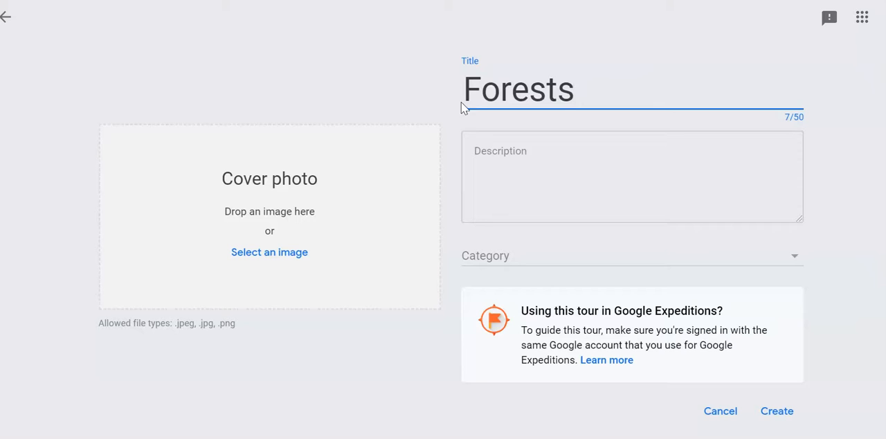
left_click(786, 411)
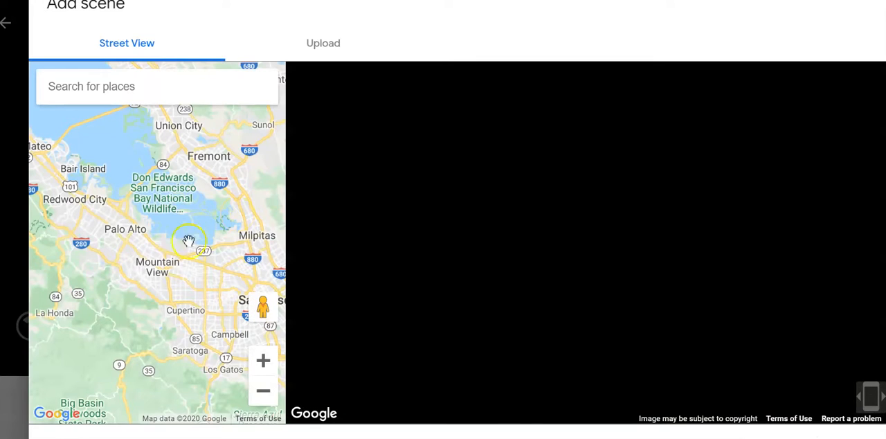
- Search the Street View places for "new forest england" and choose New Forest, England, UK
left_click(113, 88)
type("new forest")
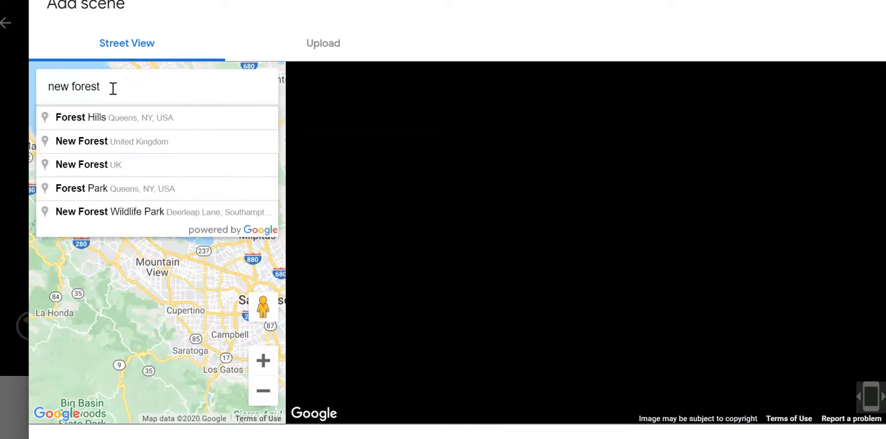
type(" england")
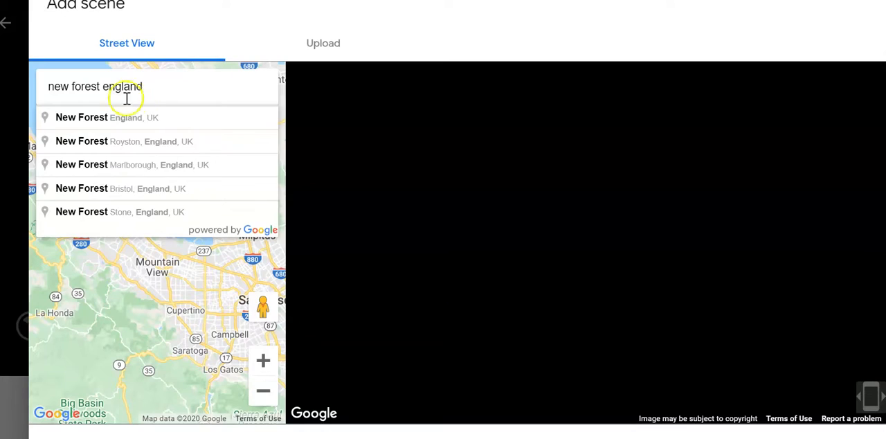
left_click(143, 121)
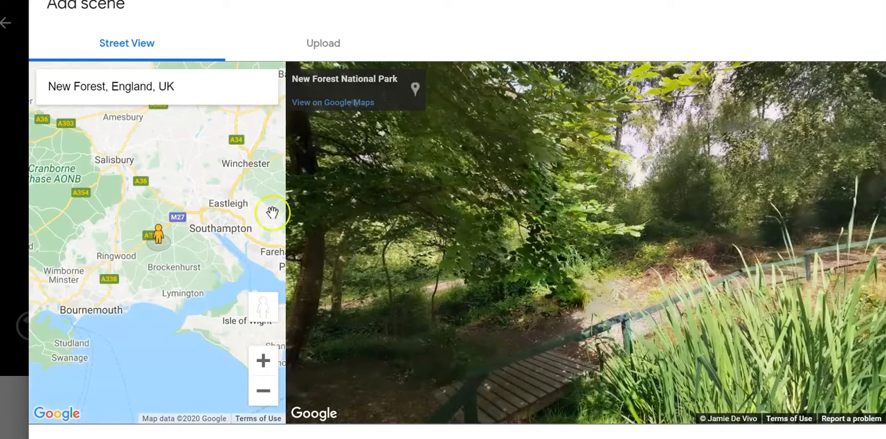
- Place the Street View figure on the photo spot south of Stoney Cross in New Forest National Park
left_click(263, 360)
left_click(262, 360)
left_click(263, 360)
left_click(168, 226)
mouse_move(169, 226)
left_mouse_down()
mouse_move(190, 242)
mouse_move(209, 207)
mouse_move(216, 216)
left_mouse_up()
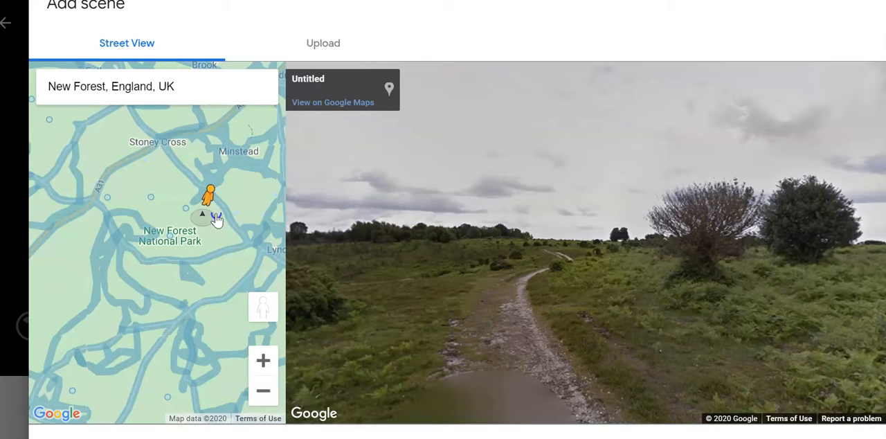
left_click_drag(217, 219, 152, 193)
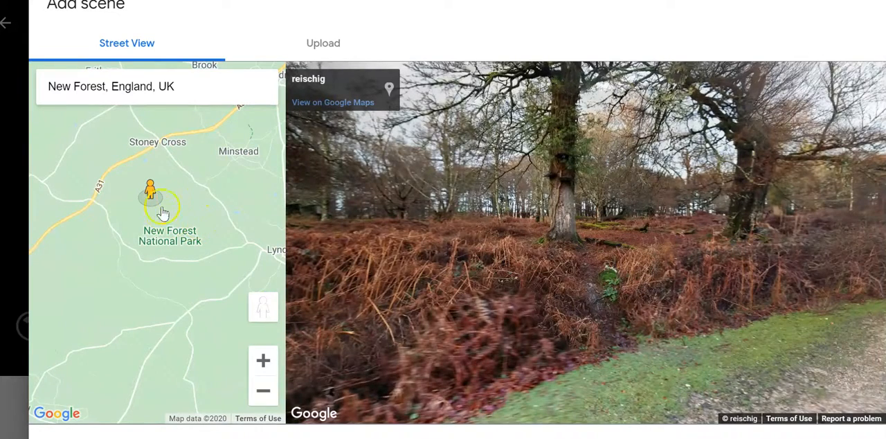
- Add the woodland track panorama to the tour as a scene and title it "New Forest"
left_click_drag(650, 211, 468, 212)
left_click_drag(672, 219, 518, 211)
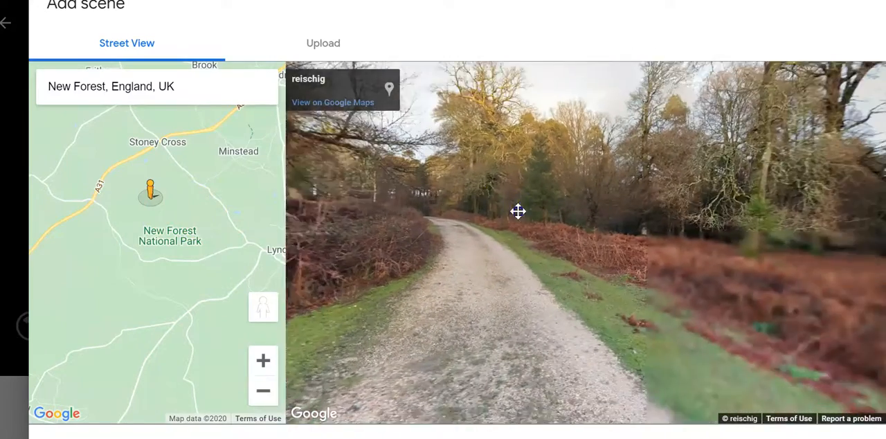
left_click_drag(650, 192, 533, 258)
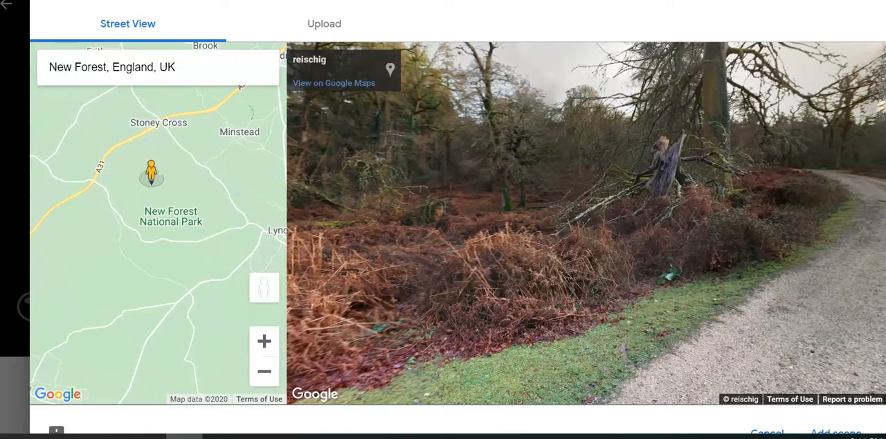
left_click(840, 432)
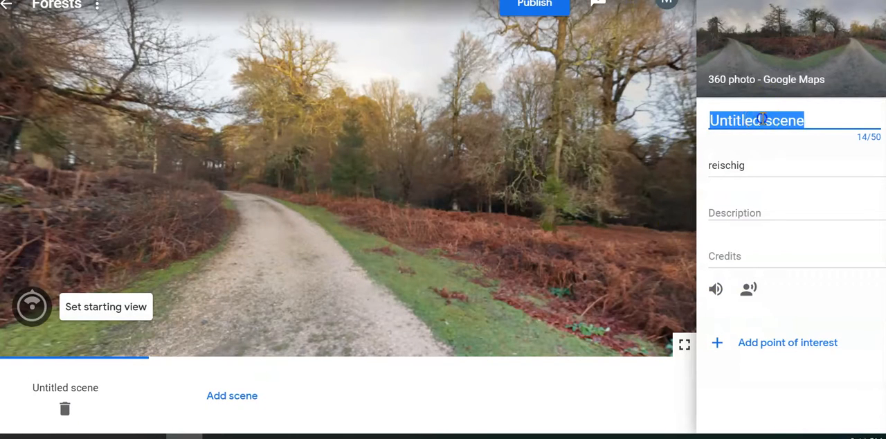
type("New Forest")
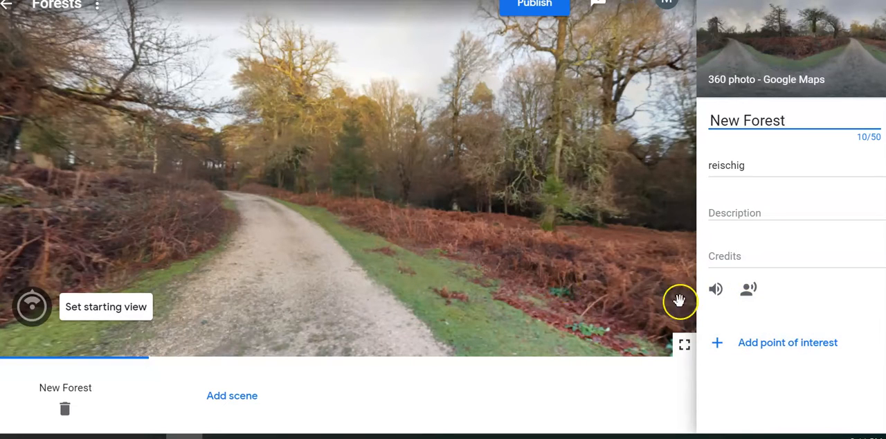
- Add a point of interest to the New Forest scene and place its marker on the broken tree trunk beside the track
left_click(789, 342)
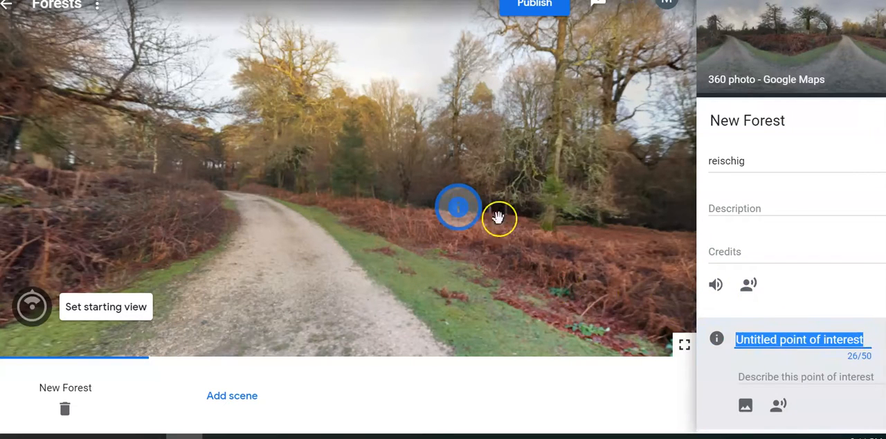
mouse_move(459, 209)
left_mouse_down()
mouse_move(413, 207)
mouse_move(549, 245)
left_mouse_up()
mouse_move(586, 158)
left_mouse_down()
mouse_move(431, 155)
mouse_move(510, 143)
left_mouse_up()
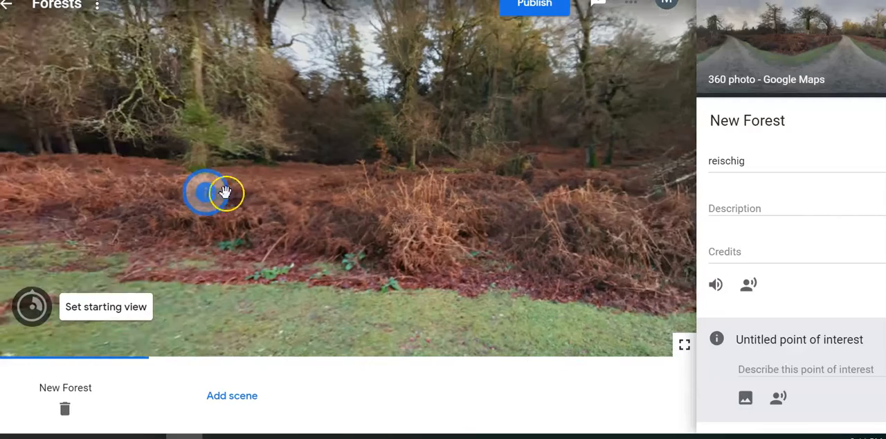
mouse_move(260, 192)
left_mouse_down()
mouse_move(554, 196)
mouse_move(585, 152)
mouse_move(296, 136)
mouse_move(445, 142)
left_mouse_up()
left_click_drag(243, 242, 440, 150)
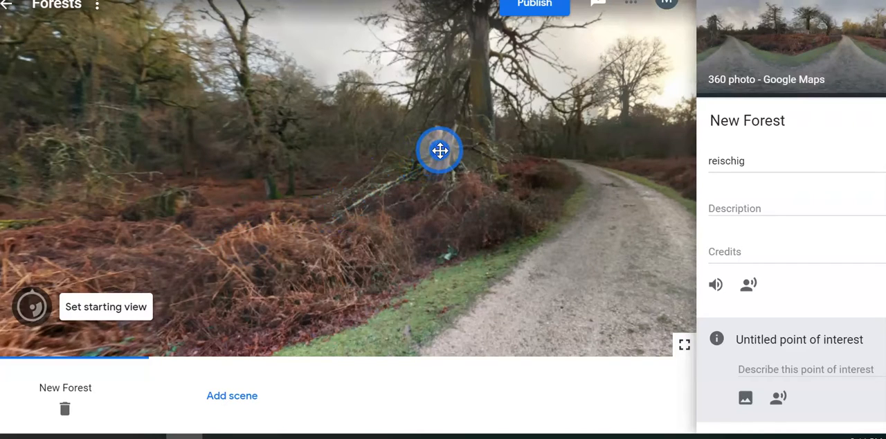
- Title the point of interest "Dead Tree" and describe it as "What happens to the carbon now?"
left_click(786, 336)
triple_click(786, 336)
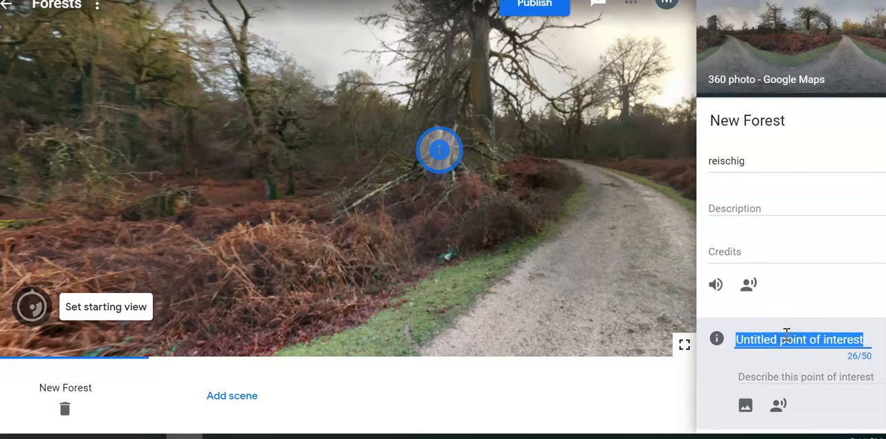
type("Dead Tree")
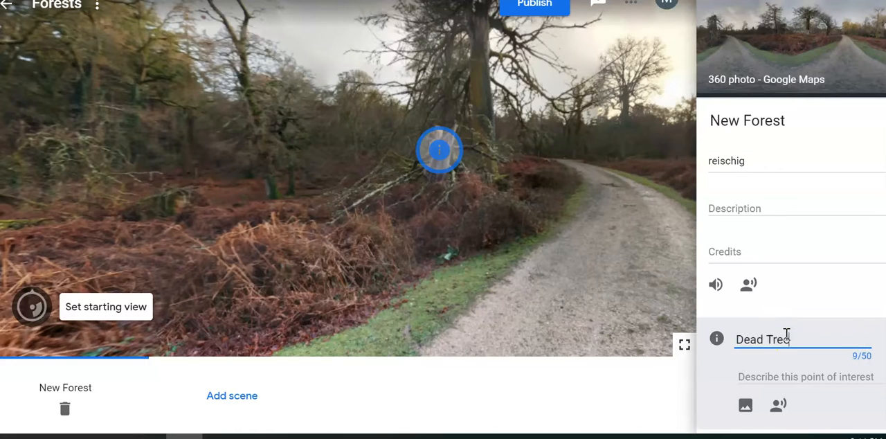
left_click(771, 372)
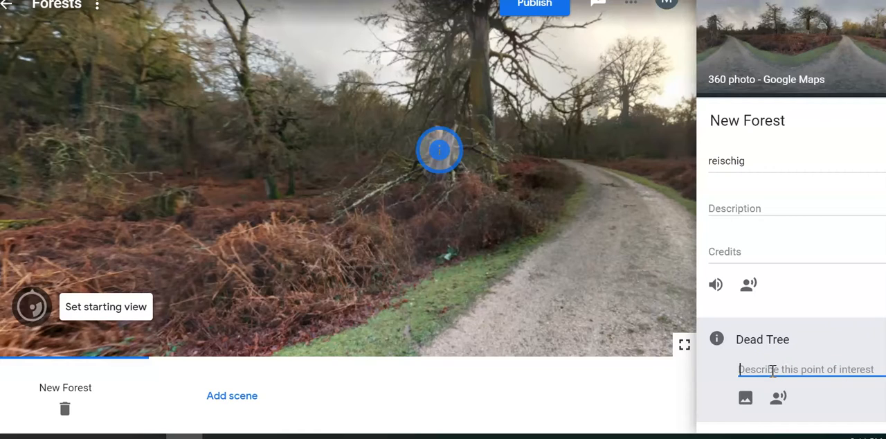
type("W")
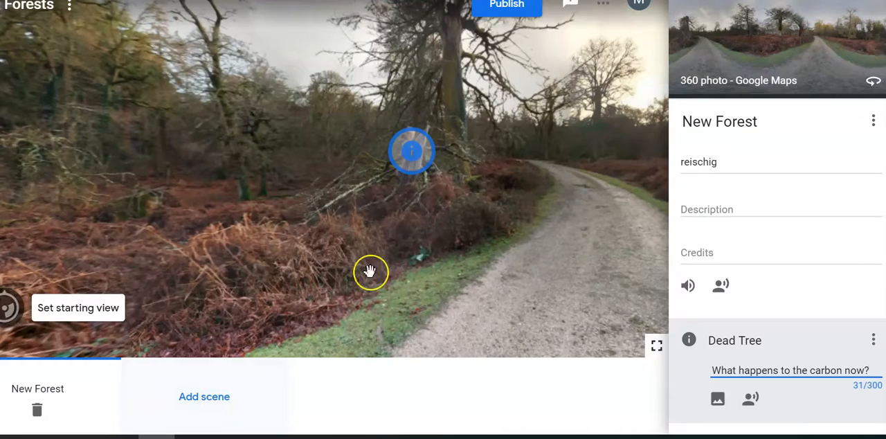
- Try to publish the Forests tour to Poly
left_click(520, 12)
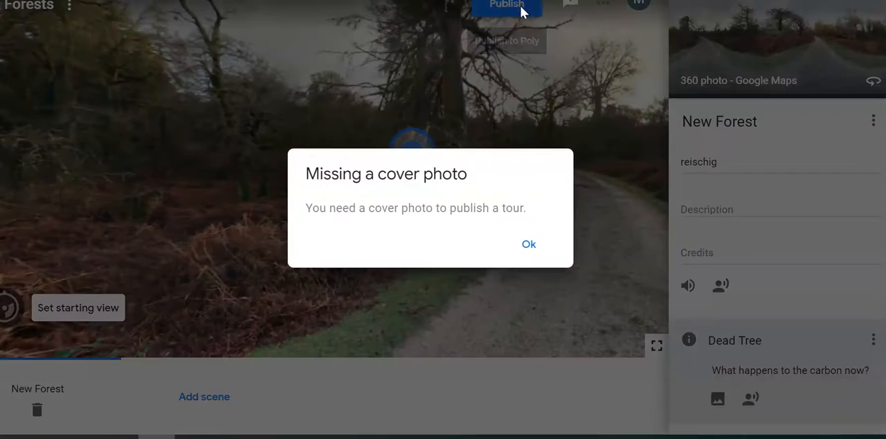
left_click(528, 245)
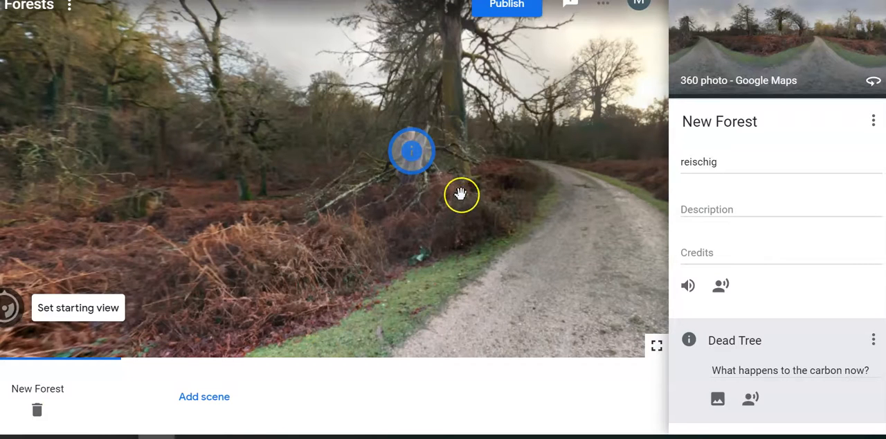
mouse_move(531, 250)
left_mouse_down()
mouse_move(491, 254)
mouse_move(482, 241)
mouse_move(443, 273)
mouse_move(409, 266)
mouse_move(537, 252)
left_mouse_up()
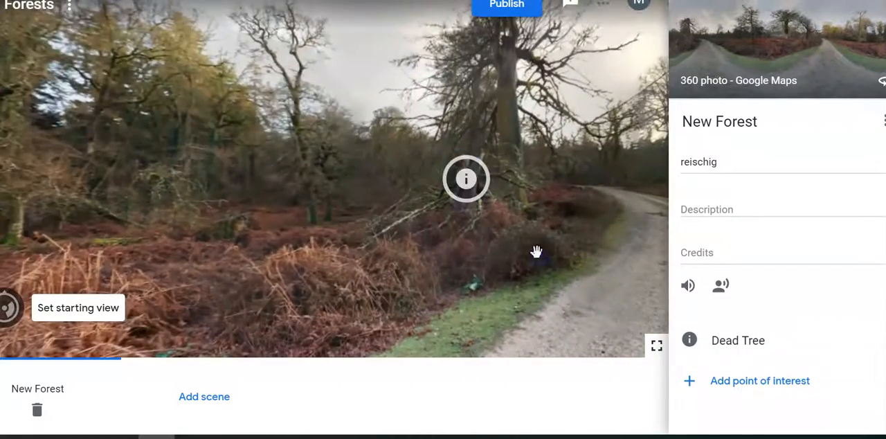
left_click_drag(331, 236, 311, 229)
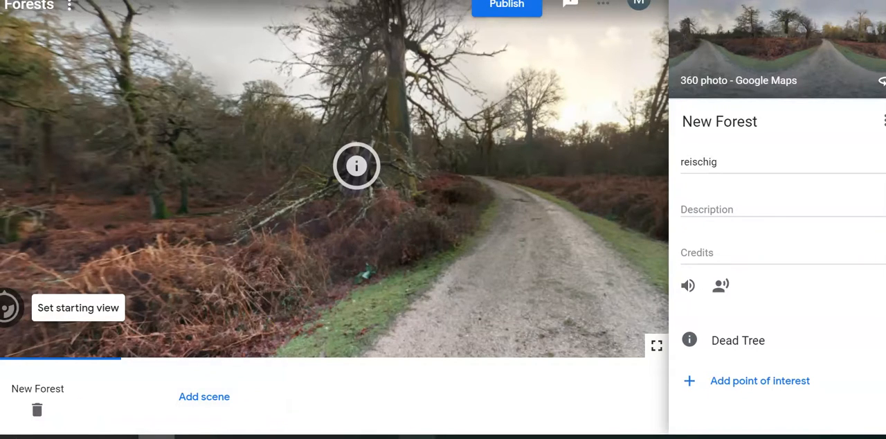
left_click(453, 437)
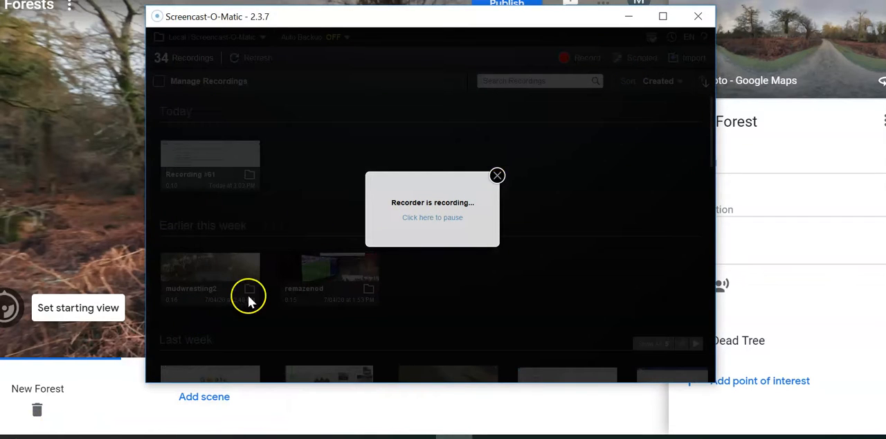